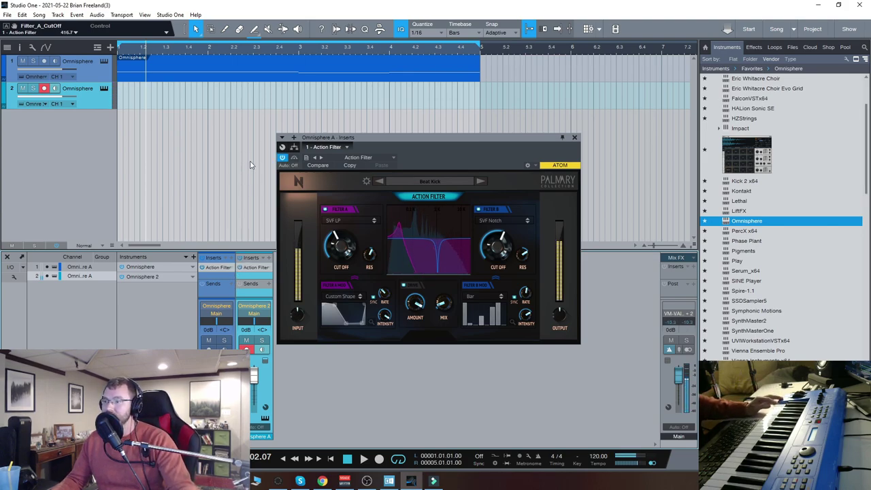
Step: Reshape Filter A's custom modulation curve into deep dips around a sharp peak and set its cutoff to 12.1 kHz
drag(340, 247, 380, 273)
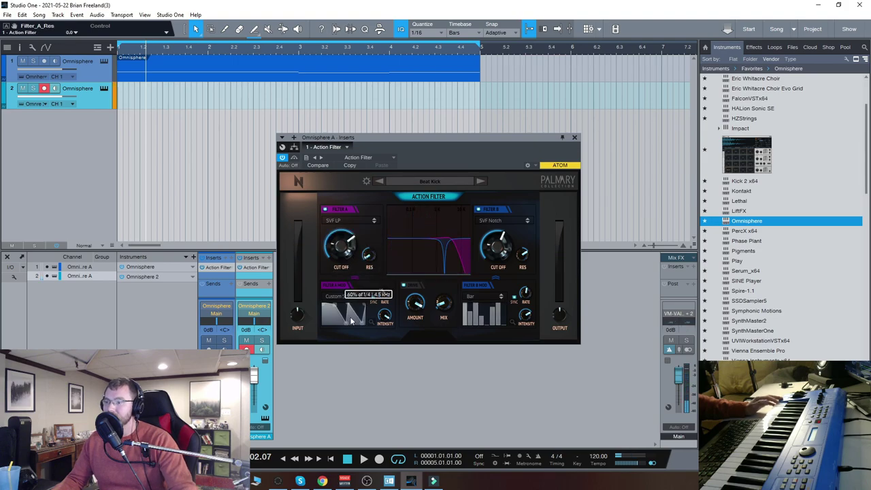
drag(340, 247, 347, 286)
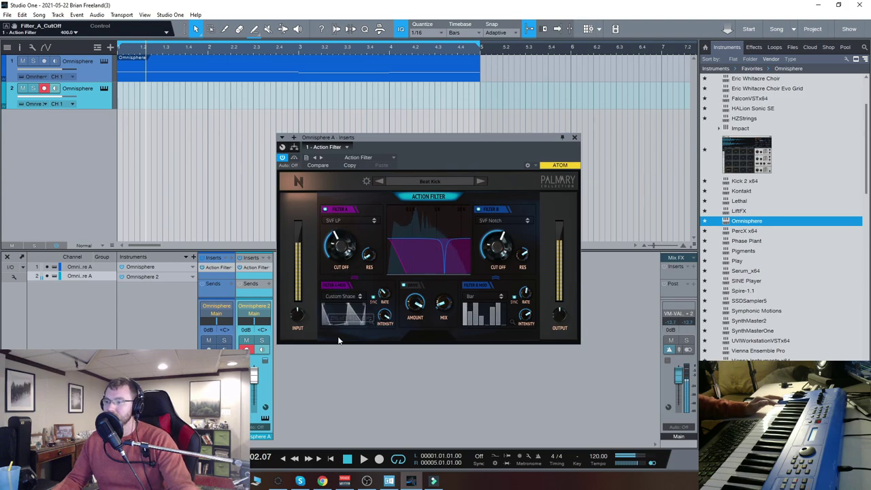
drag(361, 324, 341, 323)
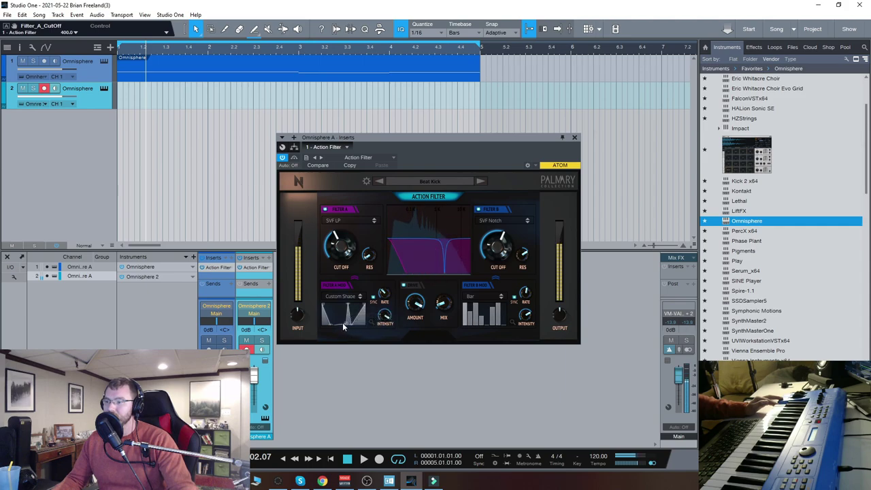
drag(341, 246, 342, 184)
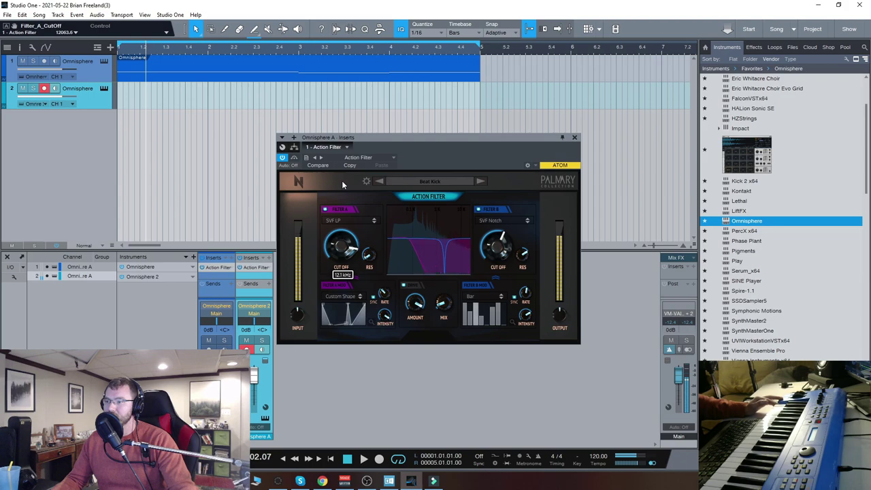
Step: View the preset browser, close it, and load the Clap Feed preset in Action Filter
click(443, 181)
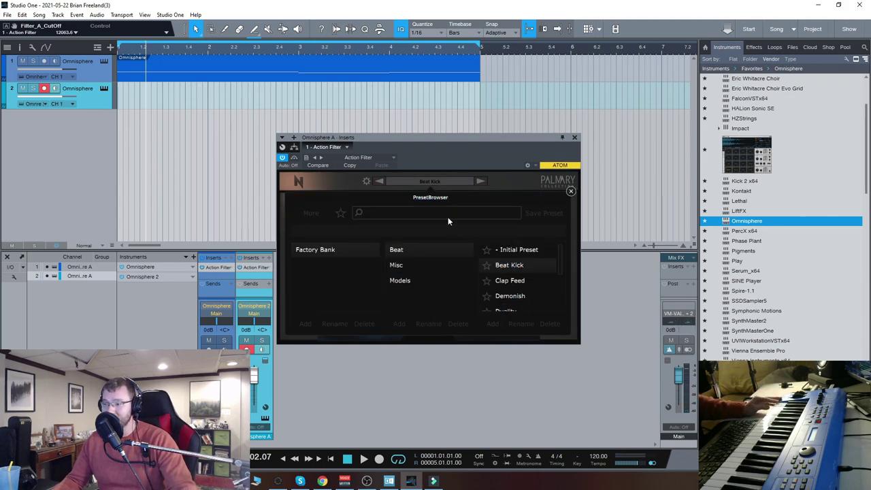
drag(450, 139, 432, 117)
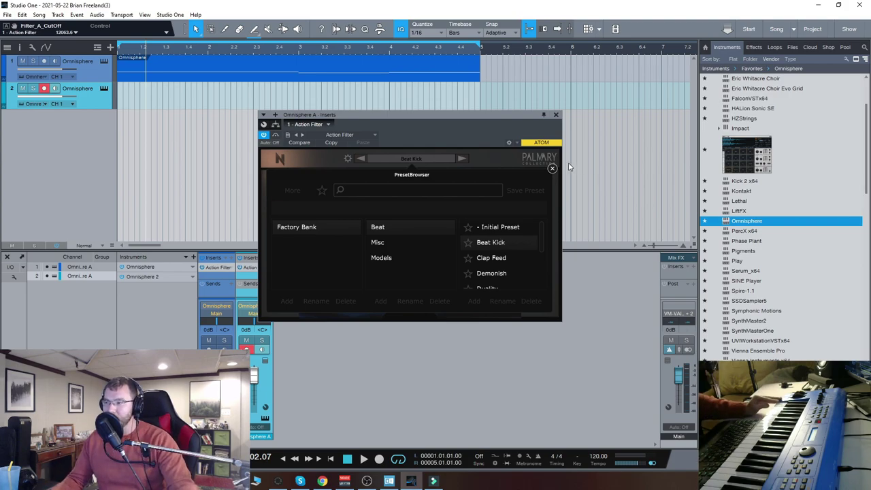
click(552, 169)
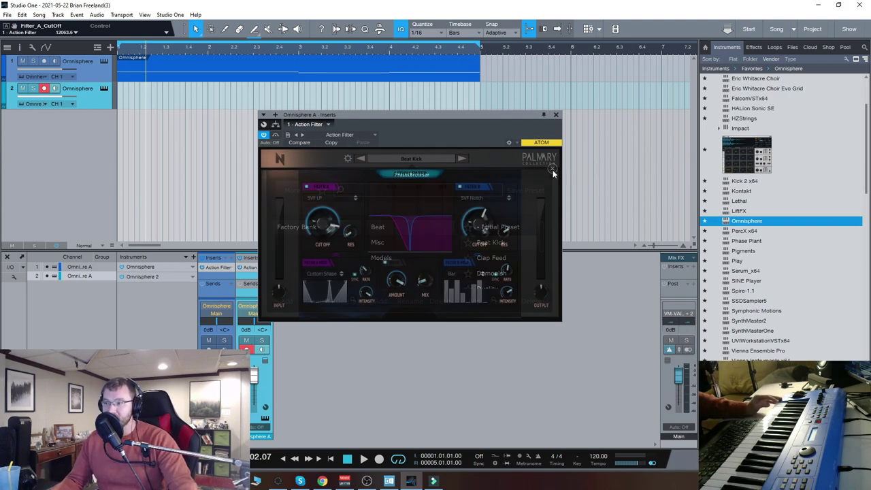
click(462, 159)
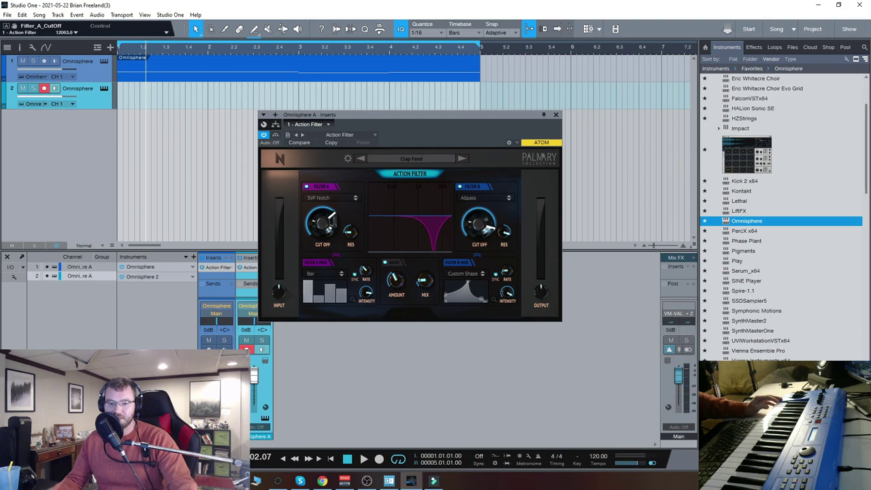
drag(445, 115, 410, 108)
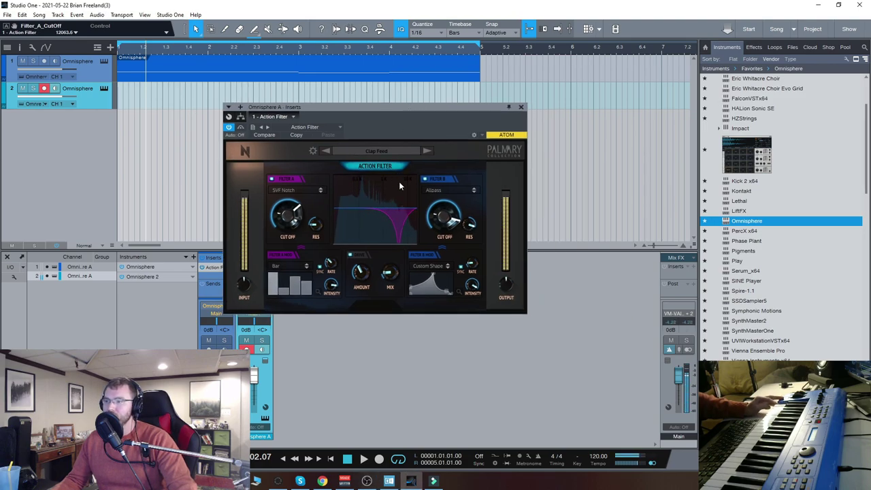
Step: Reshape Filter B's custom modulation curve and change Filter A to Biquad LP with its cutoff at about 400 Hz
drag(433, 275, 451, 292)
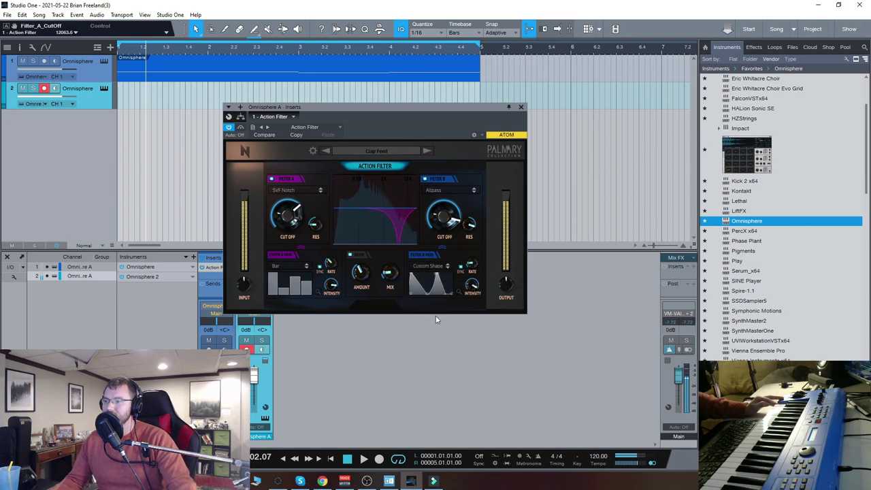
drag(291, 217, 307, 289)
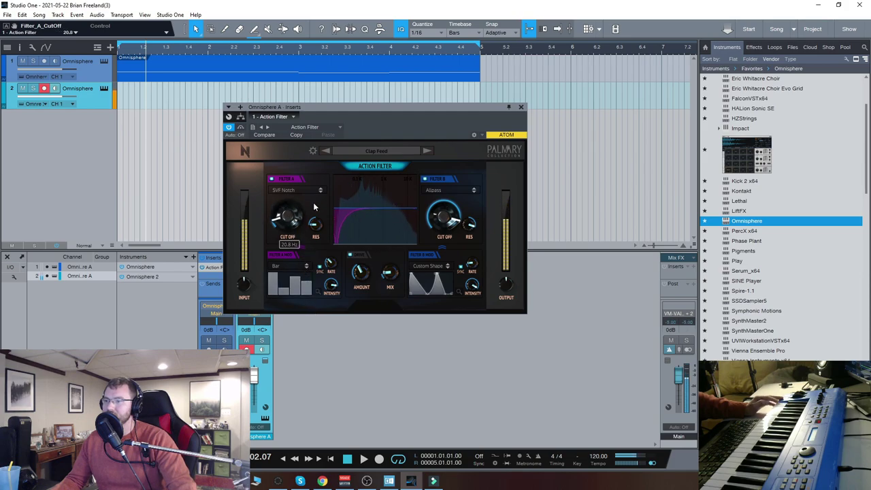
click(300, 190)
click(295, 226)
drag(294, 226, 297, 265)
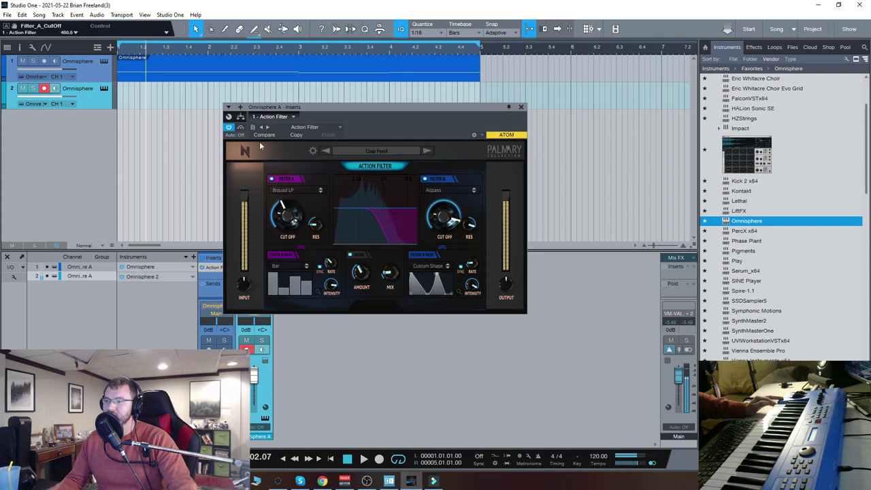
Step: Audition the Demonish and Duality presets, adjusting Filter A's cutoff to about 2.4 kHz and 10.2 kHz respectively
click(429, 151)
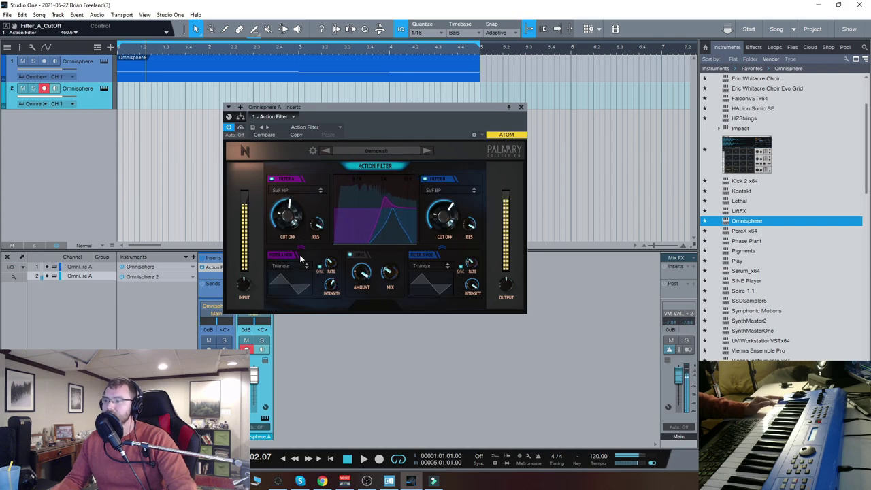
mouse_move(293, 235)
mouse_down()
mouse_move(290, 224)
mouse_move(298, 285)
mouse_move(290, 226)
mouse_up()
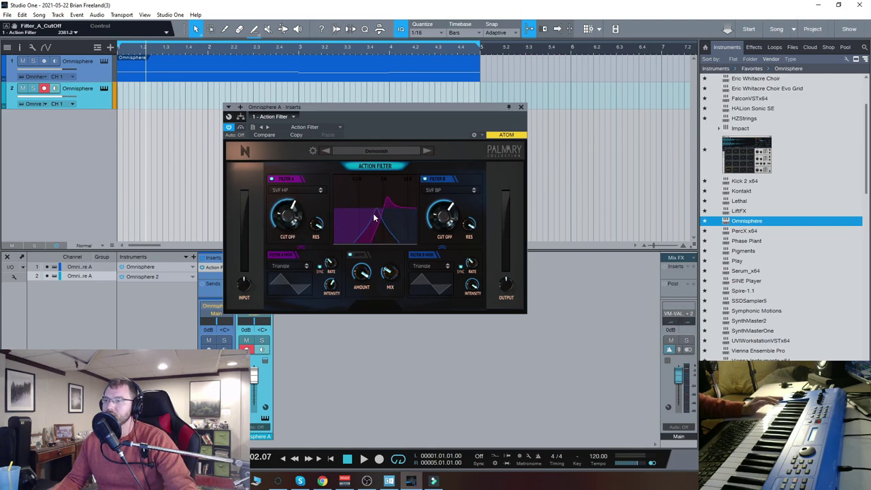
click(427, 150)
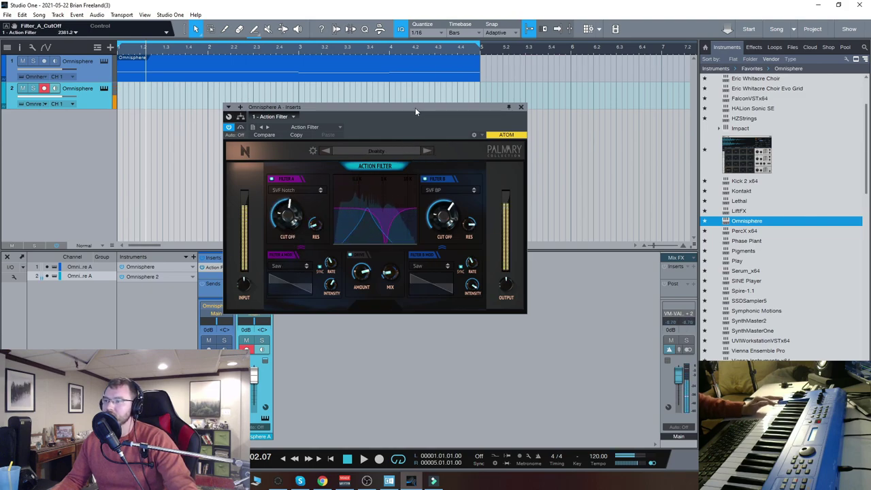
drag(415, 109, 414, 117)
mouse_move(288, 218)
mouse_down()
mouse_move(293, 271)
mouse_move(285, 204)
mouse_up()
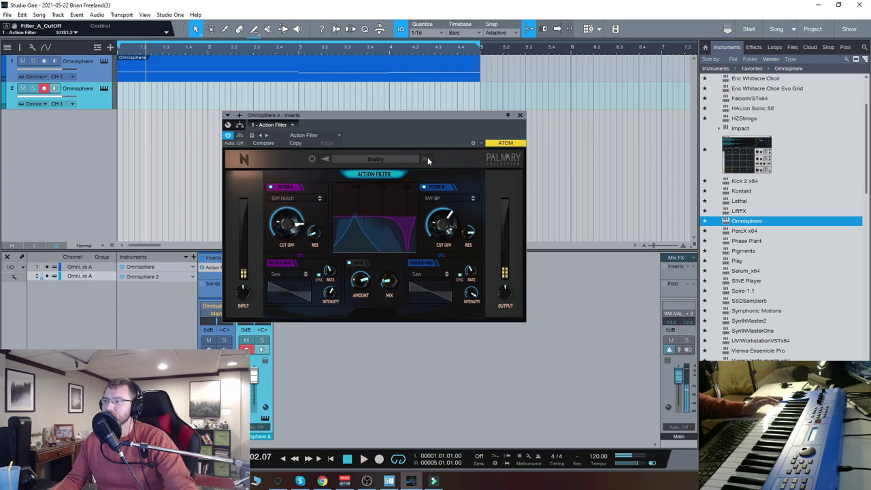
Step: Load the Inline Tamb preset, lower Filter A's cutoff to about 396 Hz, and redraw its modulation bars as a rising pattern
click(426, 159)
drag(286, 222, 287, 273)
drag(269, 303, 297, 297)
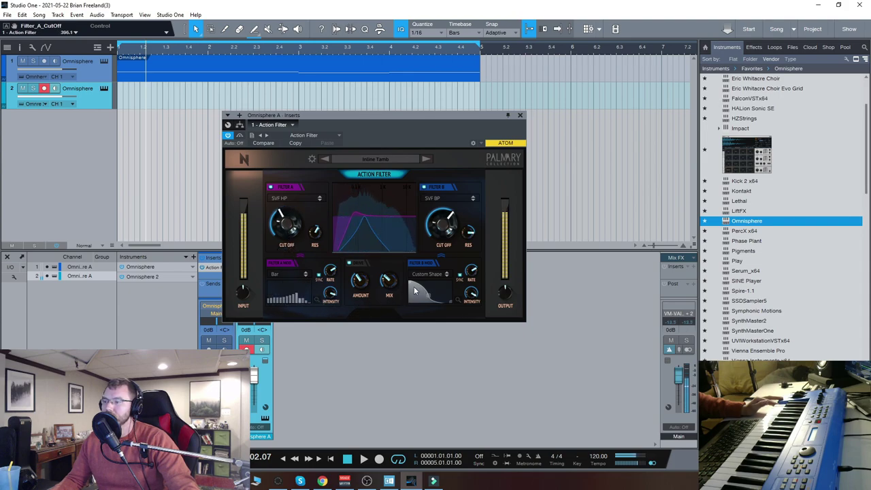
Step: Reshape Filter B's custom modulation curve, then try the Square and Sine waveforms in its place
drag(410, 282, 426, 311)
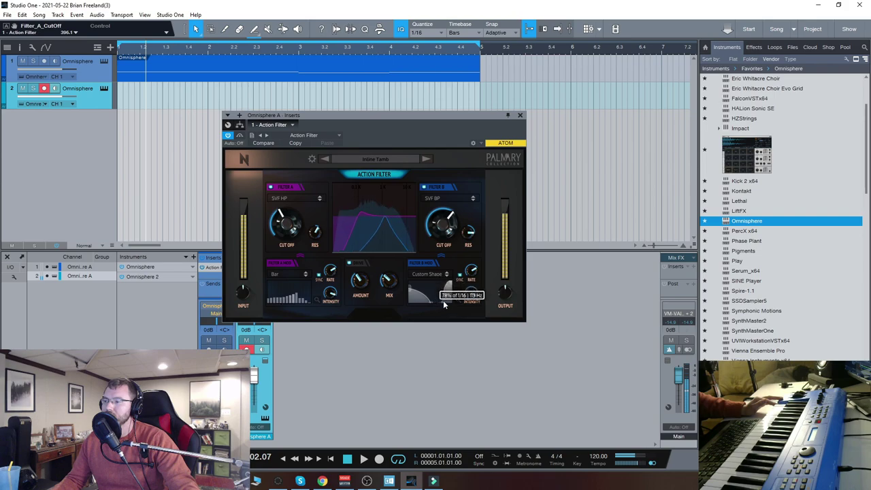
click(429, 274)
click(431, 308)
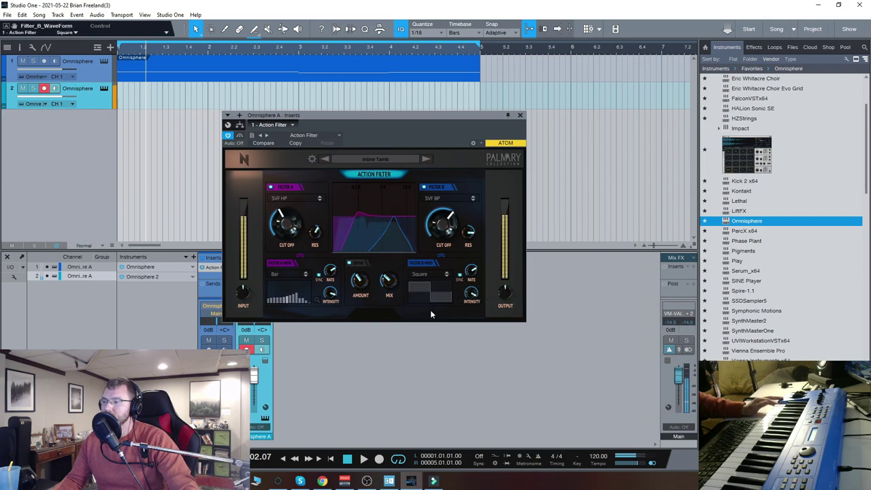
click(447, 276)
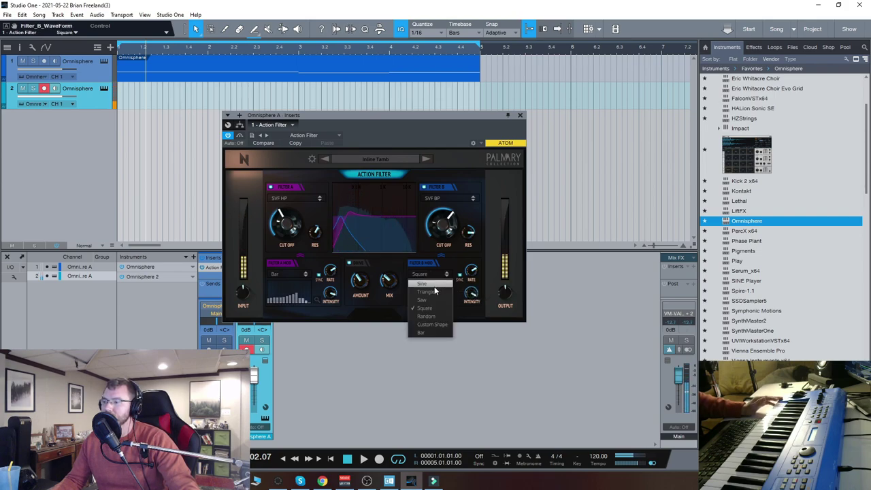
click(433, 289)
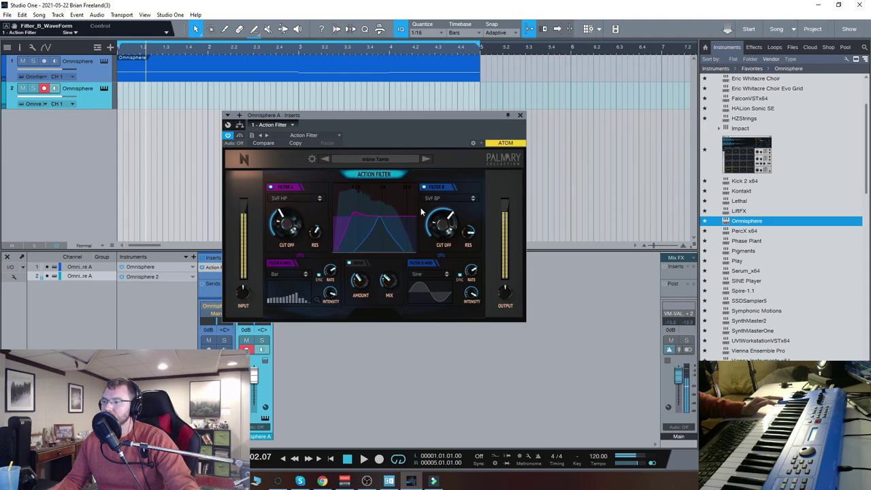
Step: Raise Filter A's cutoff to 20 kHz and try a different filter type for it
drag(285, 224, 292, 135)
click(319, 198)
click(289, 251)
Step: Load the OffBeat Looper preset and add dips to Filter B's custom modulation curve
click(425, 159)
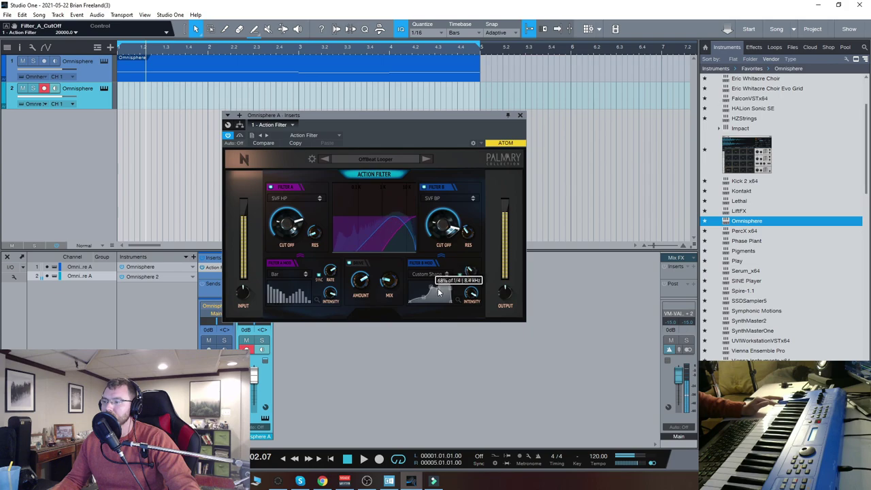
drag(445, 285, 430, 306)
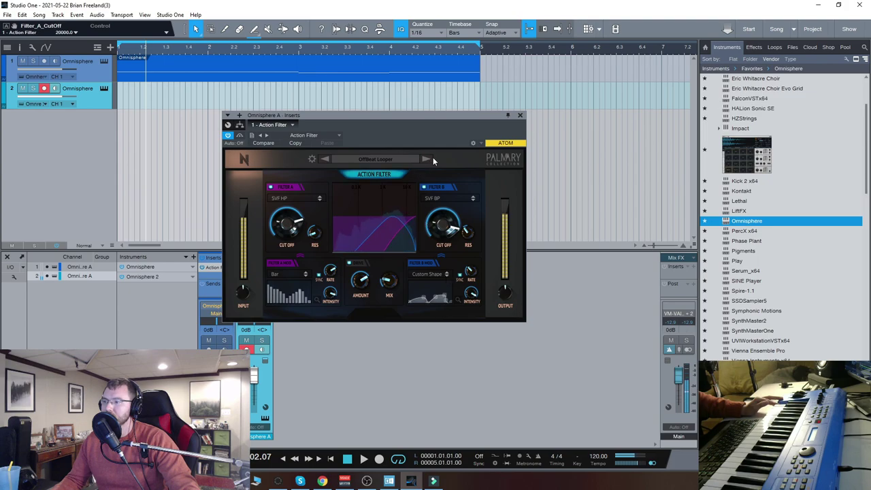
Step: Advance two presets to Shy Girl and raise the synced modulation rates of both filters
click(426, 158)
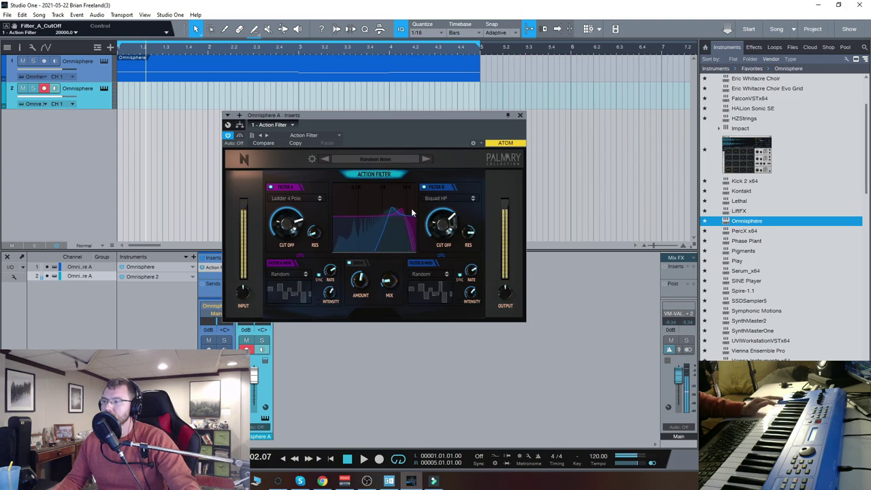
click(429, 159)
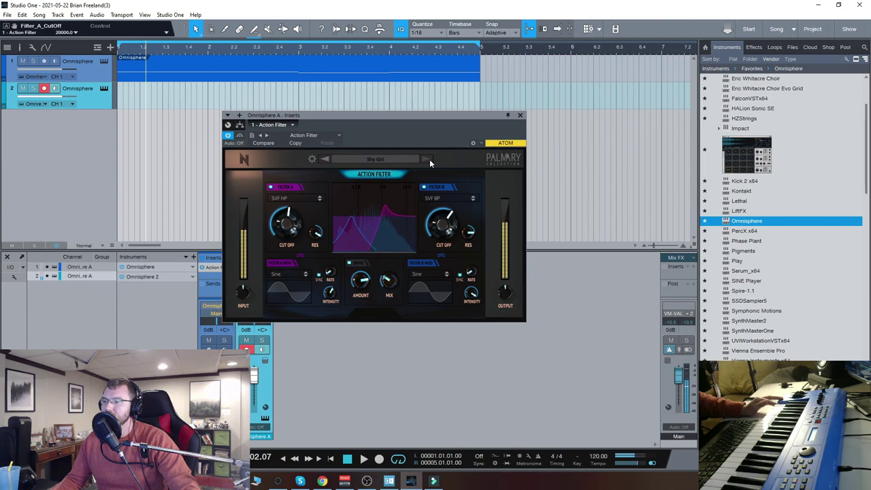
click(469, 271)
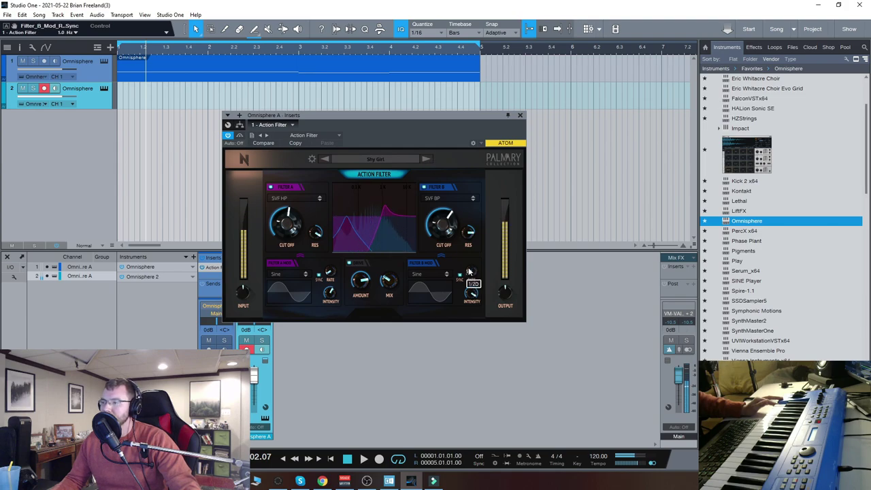
drag(469, 256, 470, 239)
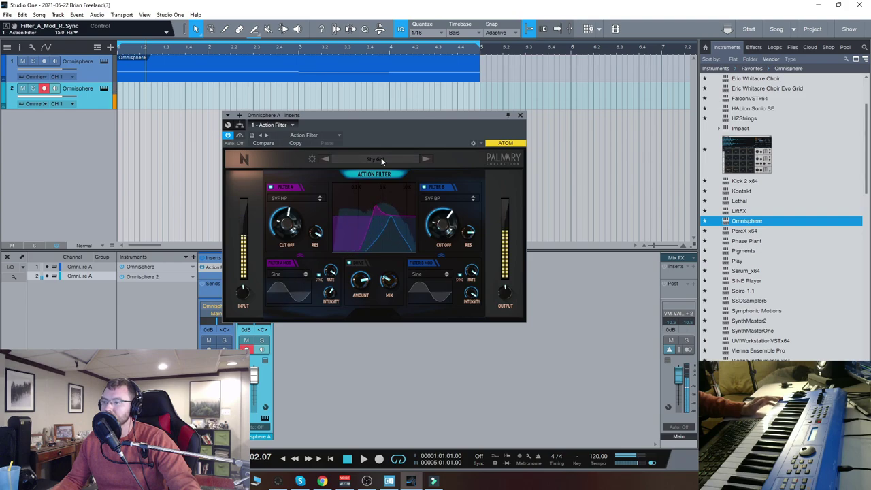
Step: Load the Initial Preset and switch to the first Omnisphere track's Action Filter with its LP - Biquad preset
click(426, 159)
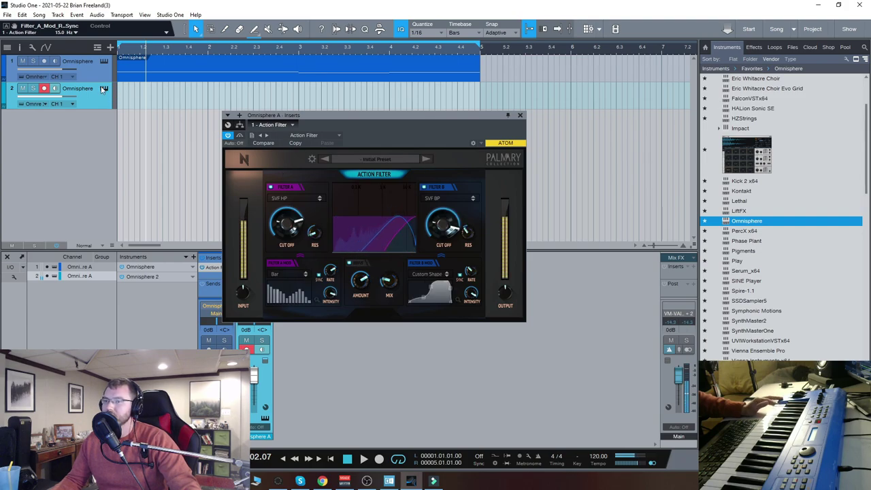
click(103, 73)
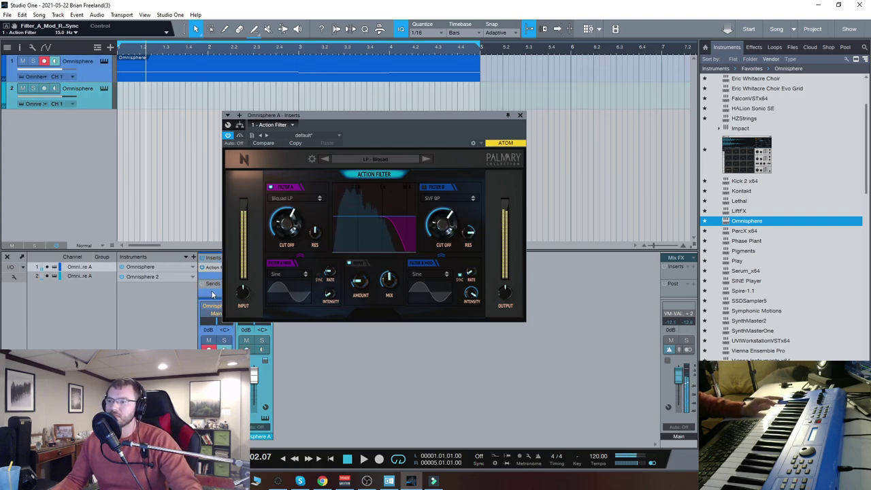
drag(387, 115, 405, 117)
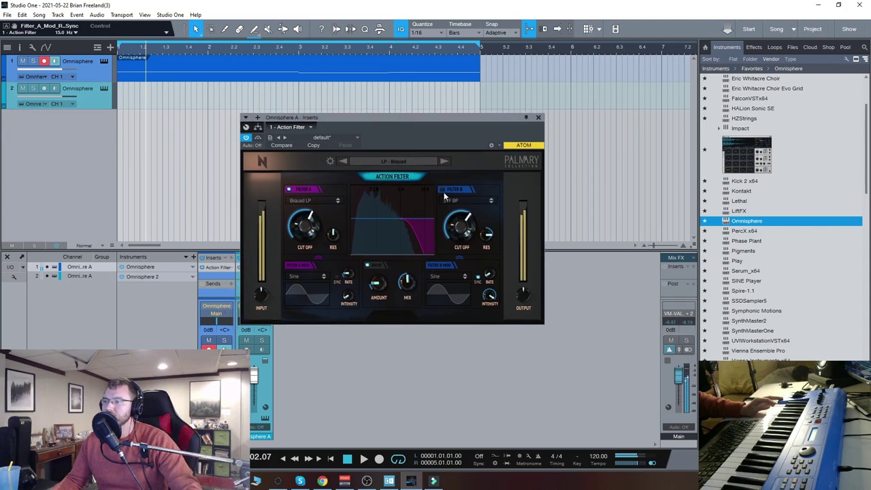
Step: Enable sync for Filter A's modulation, increase its rate, and lower Filter A's cutoff
drag(310, 227, 322, 244)
drag(346, 274, 348, 266)
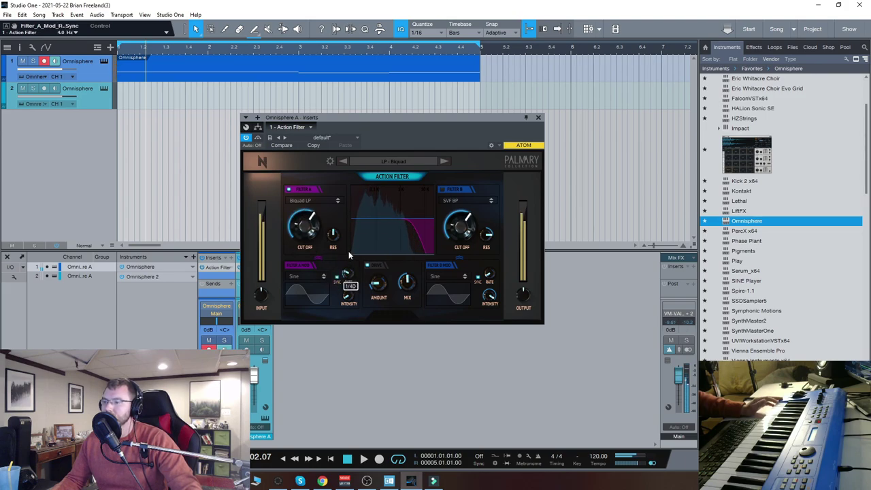
drag(347, 233, 347, 224)
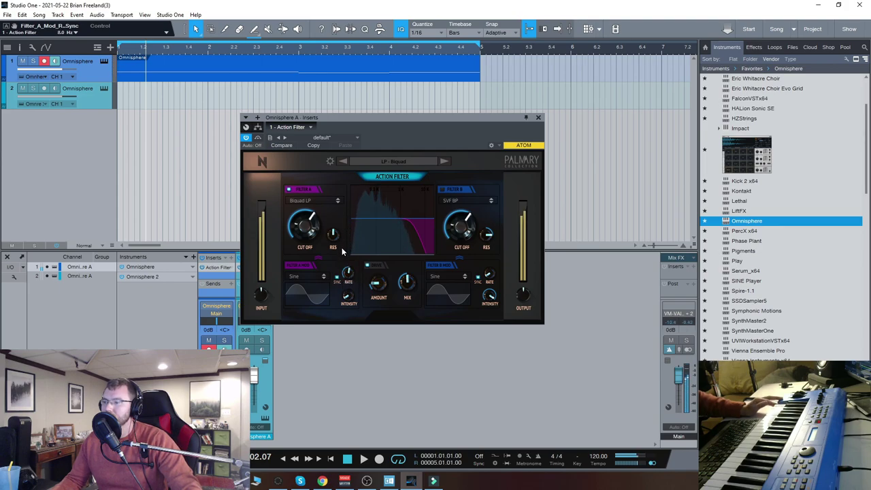
drag(311, 235, 307, 253)
drag(349, 274, 354, 251)
Step: Set Filter B's modulation to a 1/16 synced rate with Custom Shape, and adjust Filter A's cutoff
drag(489, 274, 489, 263)
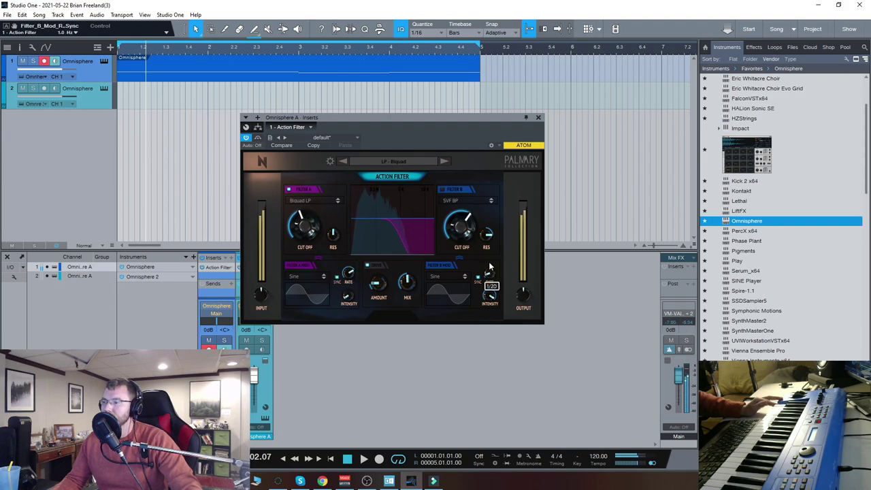
drag(491, 198, 491, 194)
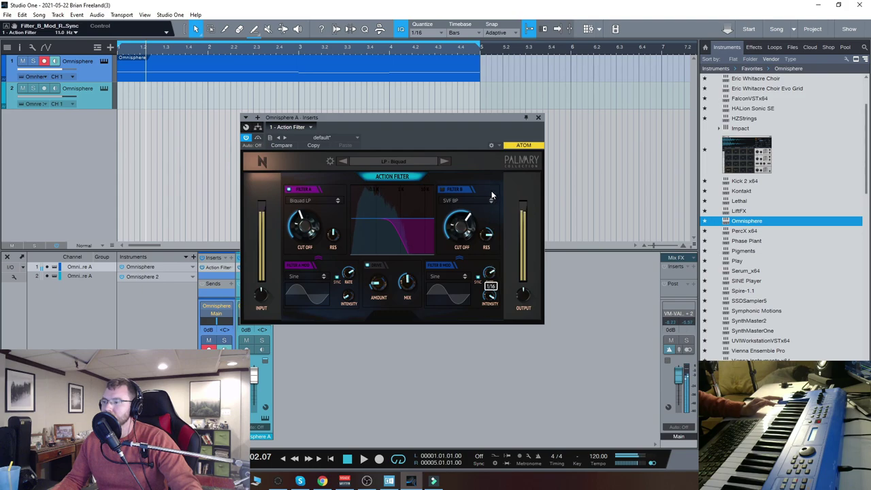
click(454, 275)
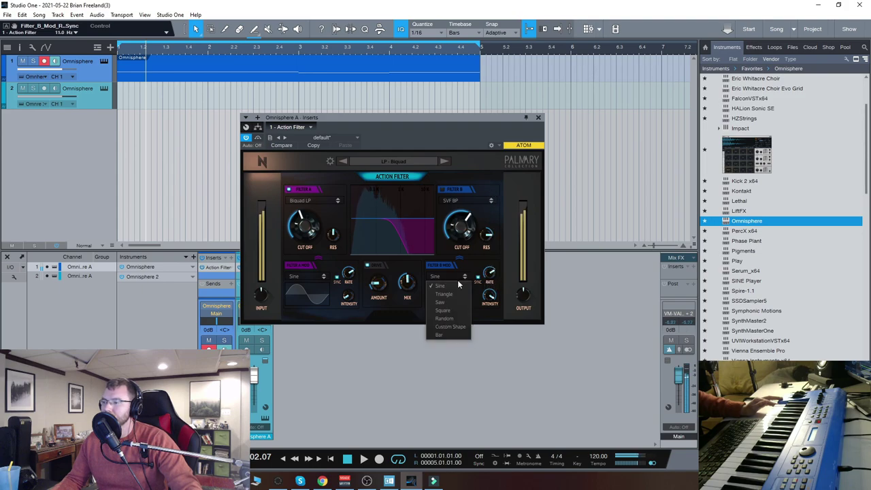
click(452, 321)
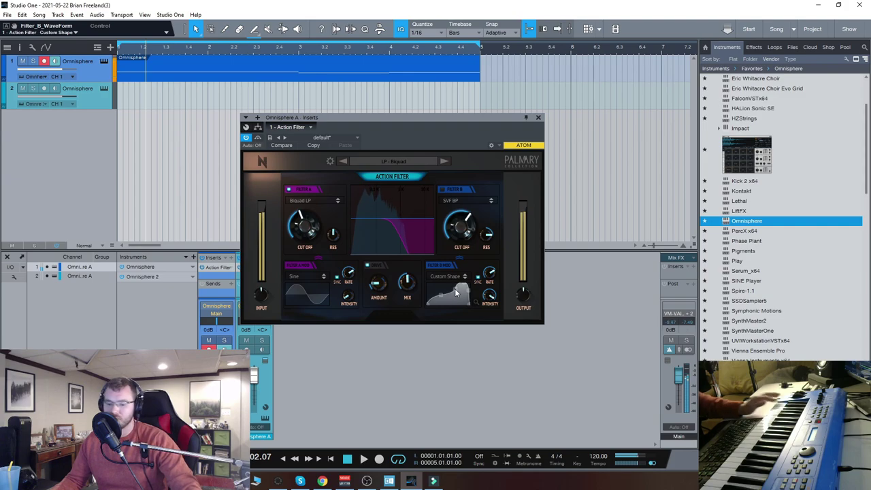
drag(305, 224, 451, 144)
Step: Advance to the Lp - Ladder 1 Pole preset, and load the Chaotic Medium preset from the preset list
click(448, 159)
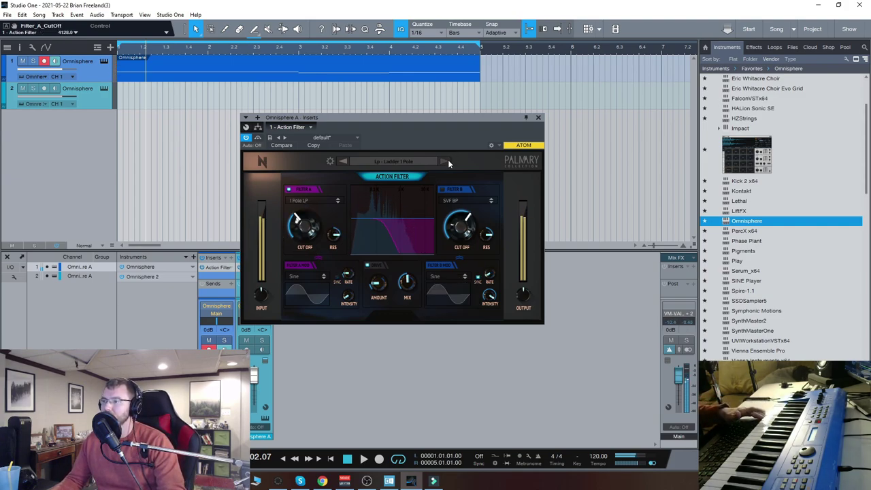
click(411, 161)
click(360, 245)
click(484, 230)
click(535, 171)
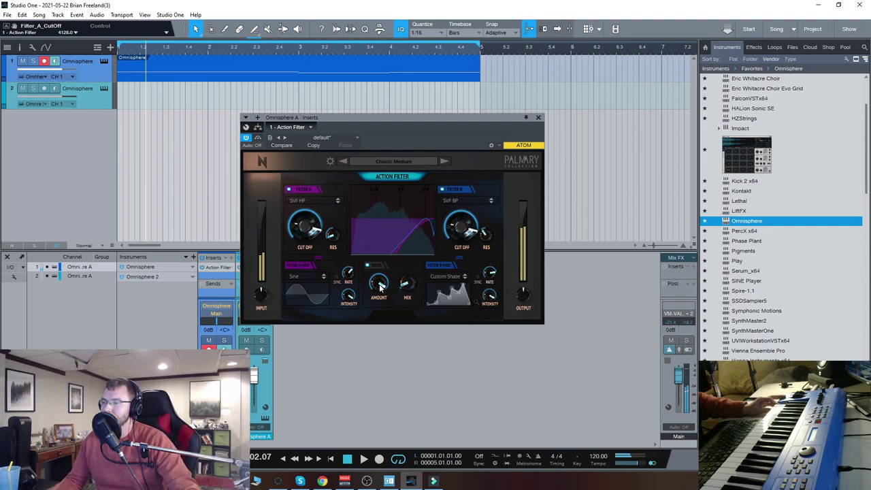
Step: Set Filter A's cutoff to 49 Hz and Filter B's to 20000 Hz, and advance to the Doublecopter preset
drag(304, 225, 332, 331)
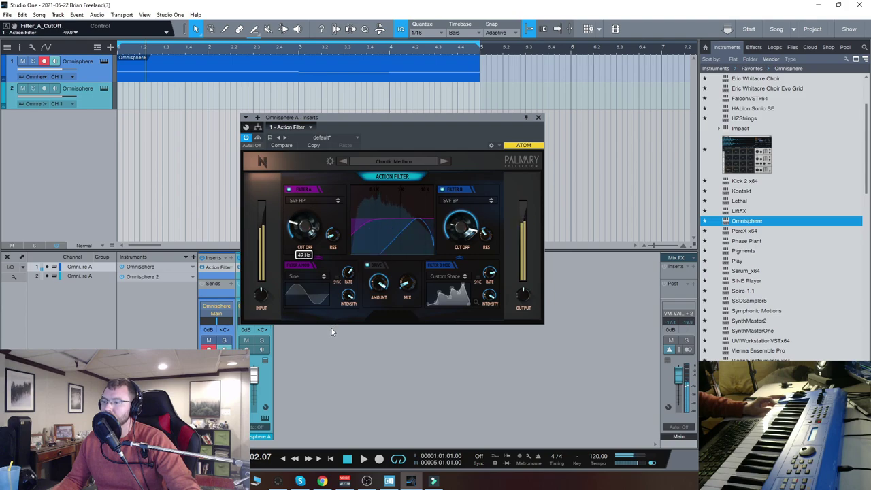
drag(462, 227, 449, 177)
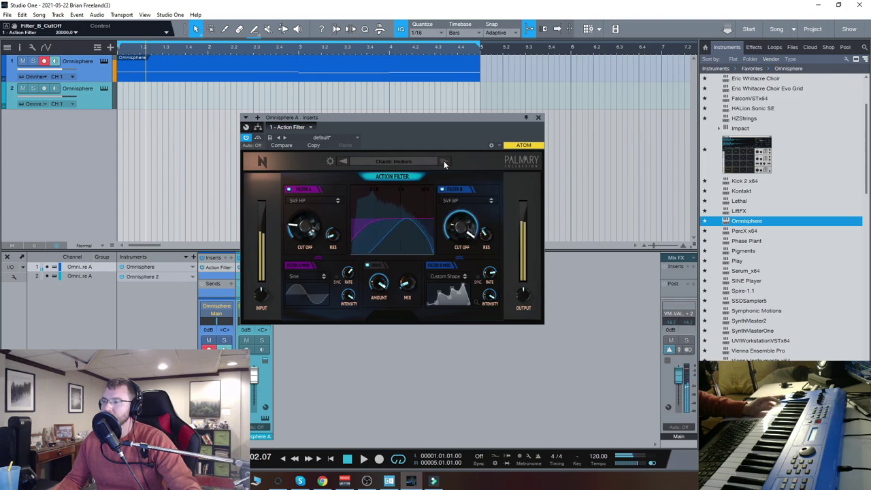
click(444, 161)
Step: Try lower and higher levels on the Main output, and set its volume to 0 dB
drag(679, 375, 682, 382)
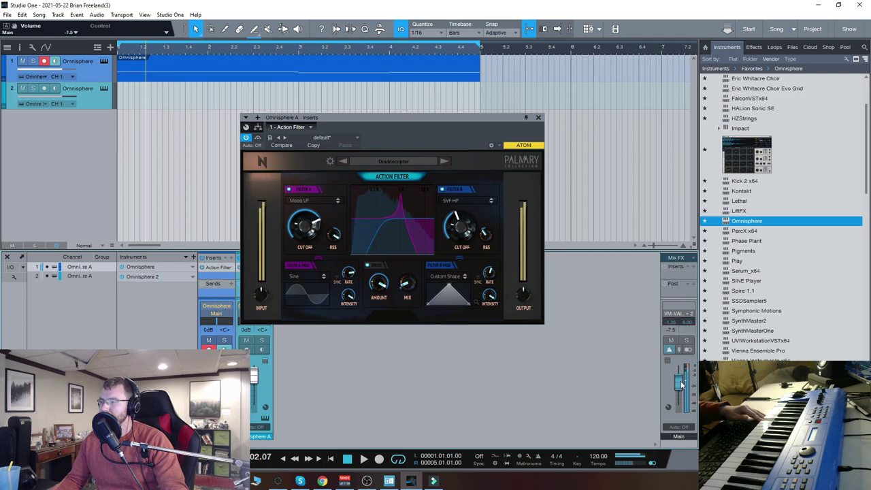
drag(681, 386, 679, 367)
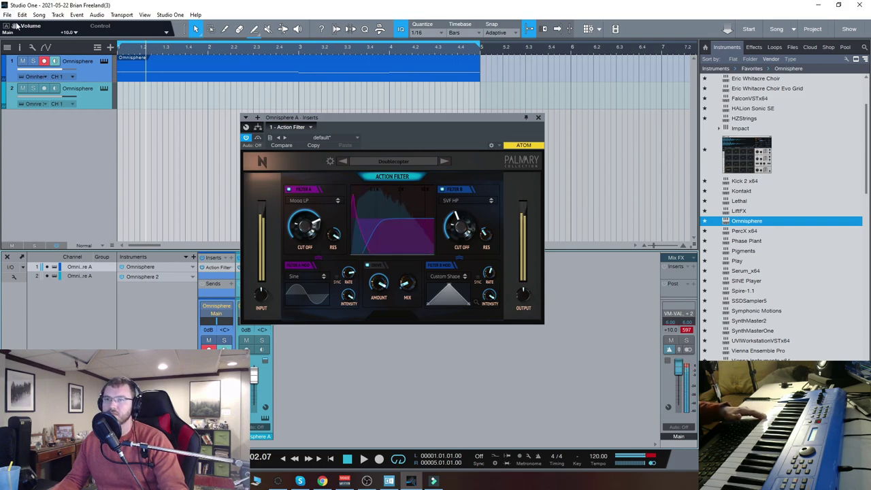
click(671, 330)
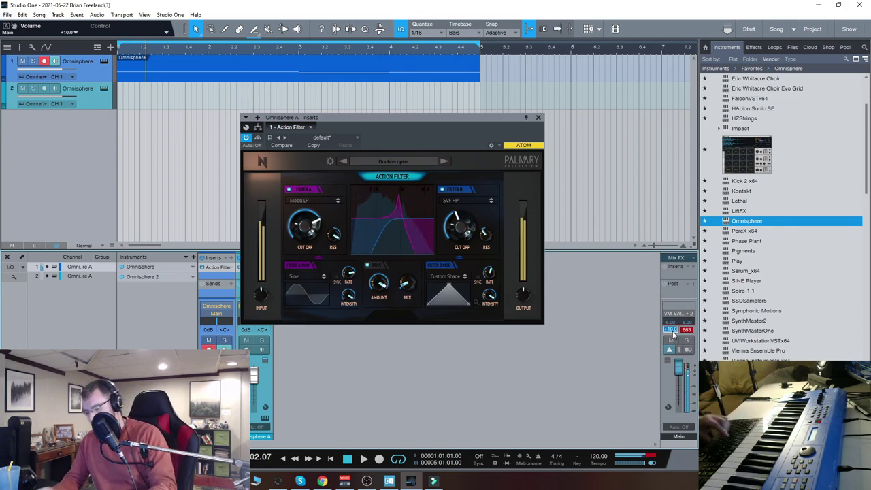
text(0)
key(Return)
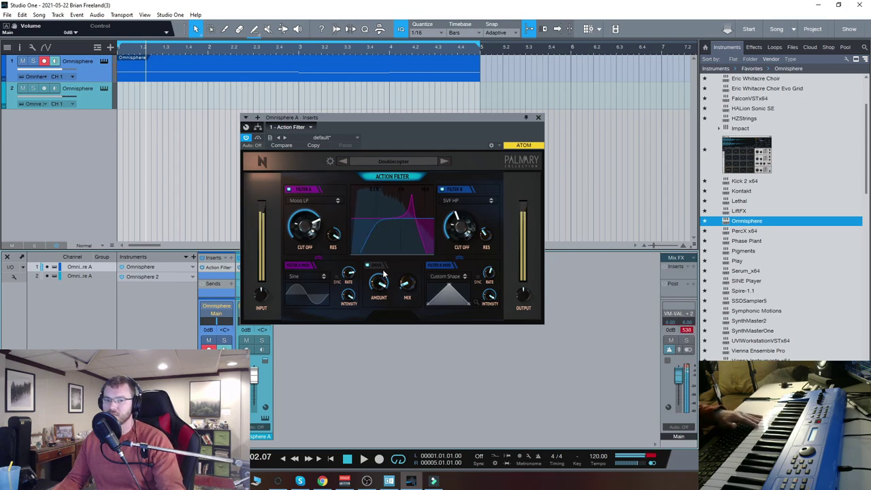
Step: Advance to the ET preset, lower Filter A's free modulation rate, and reduce its cutoff to about 25.3 Hz
click(443, 160)
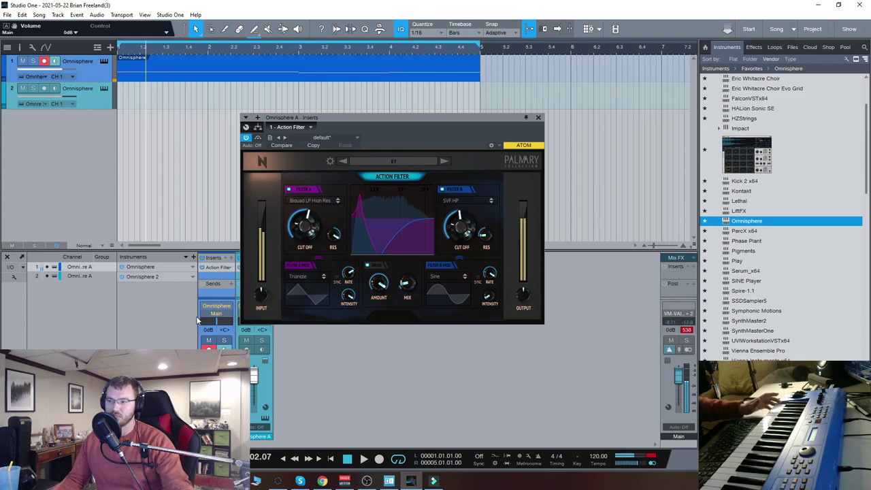
drag(348, 272, 350, 288)
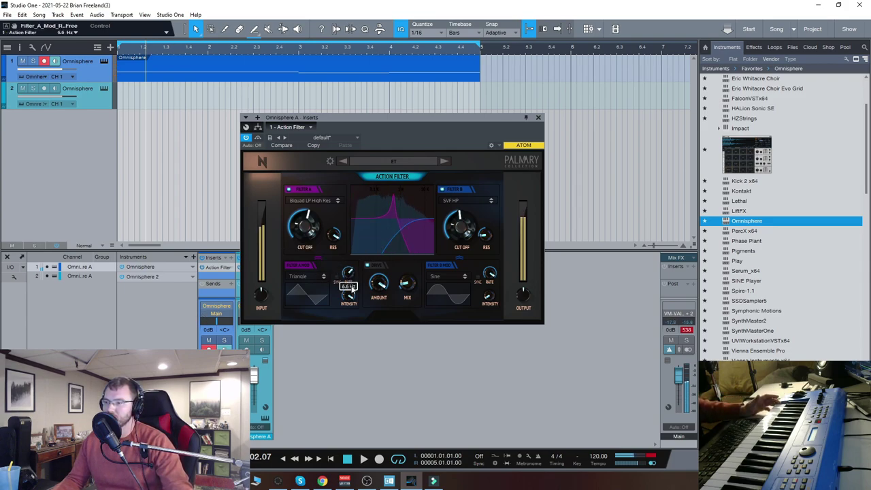
drag(360, 329, 375, 338)
mouse_move(380, 368)
mouse_down()
mouse_move(381, 340)
mouse_move(386, 379)
mouse_up()
drag(397, 418, 377, 413)
drag(306, 228, 309, 287)
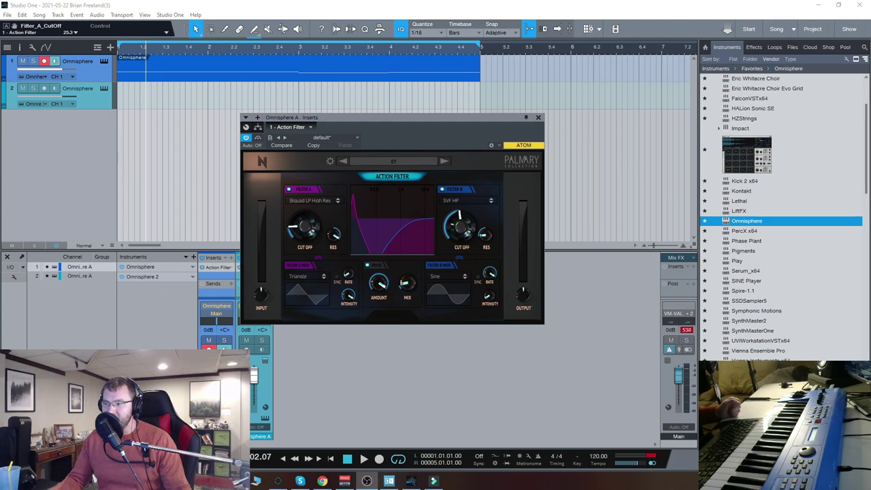
Step: Try Sine for Filter A's modulation shape, set it to Random, and move the plugin window higher
click(305, 277)
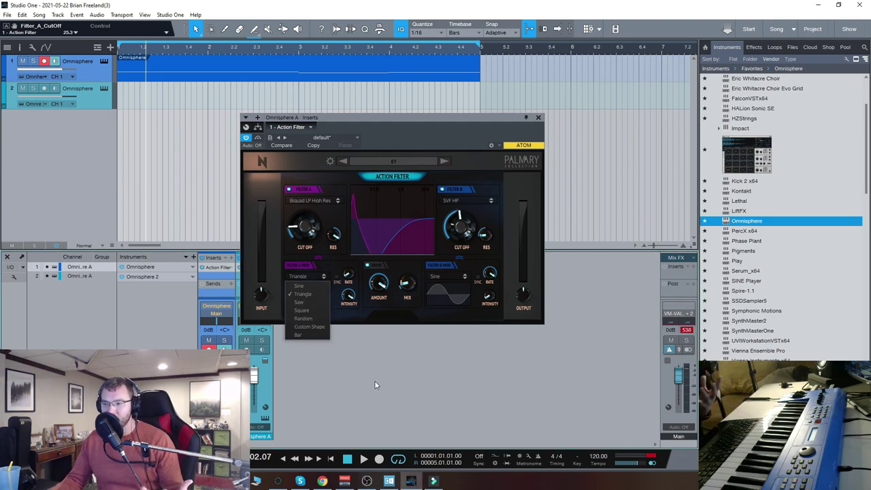
drag(436, 117, 435, 107)
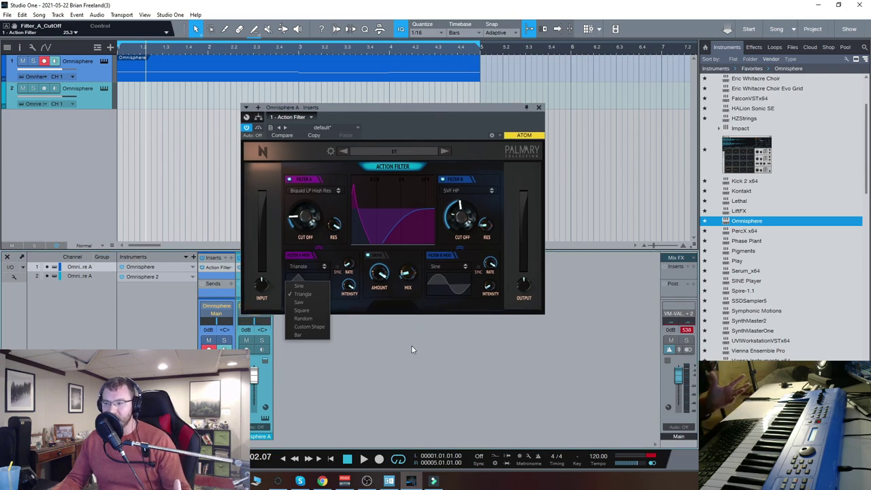
click(389, 303)
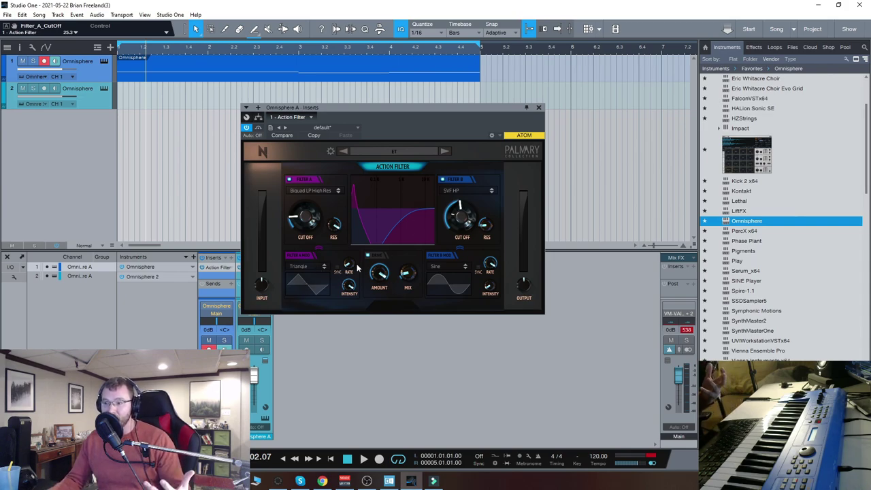
click(320, 266)
click(302, 276)
click(310, 266)
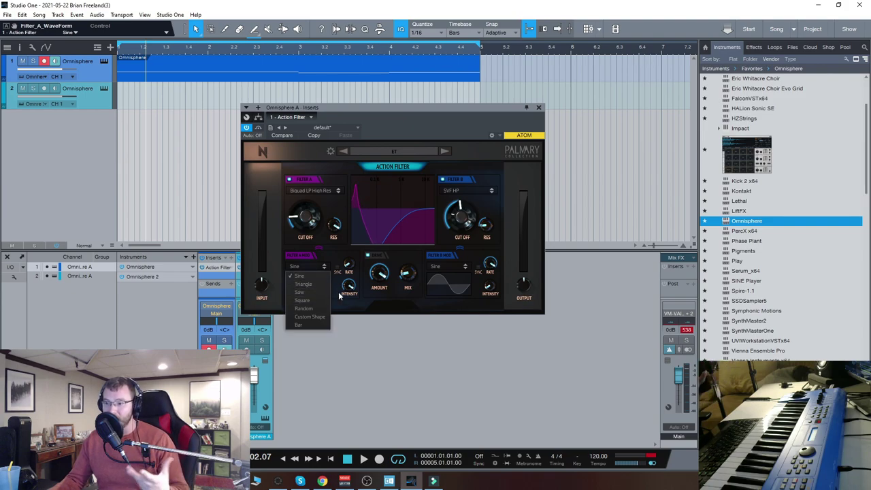
click(305, 308)
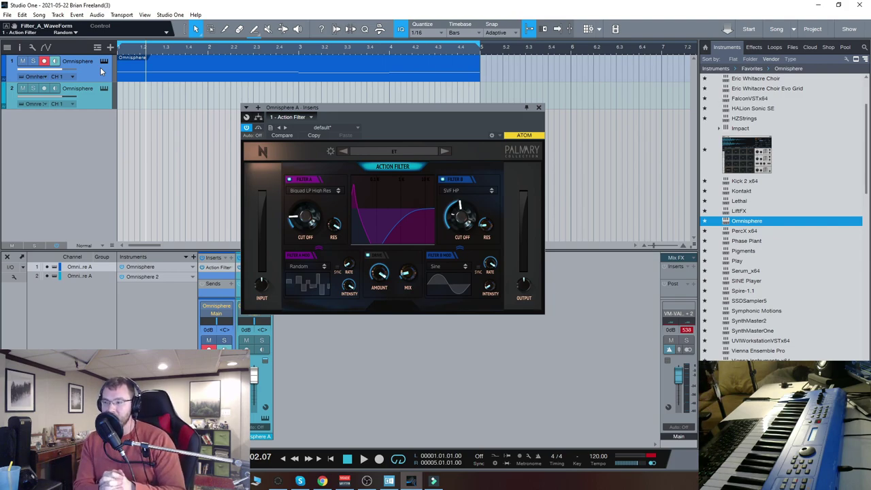
drag(419, 107, 408, 87)
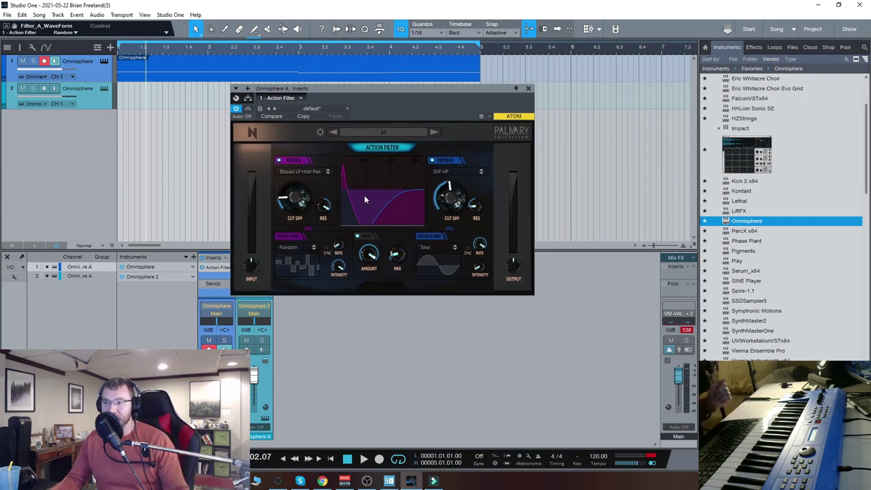